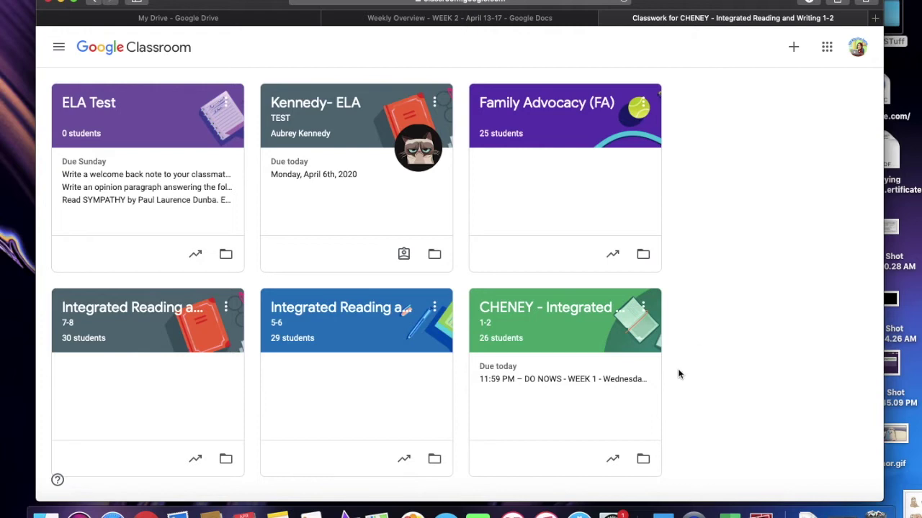
Step: Open the CHENEY - Integrated Reading and Writing class and review its April 8–9 stream announcements
{"action": "left_click", "coordinate": [547, 324]}
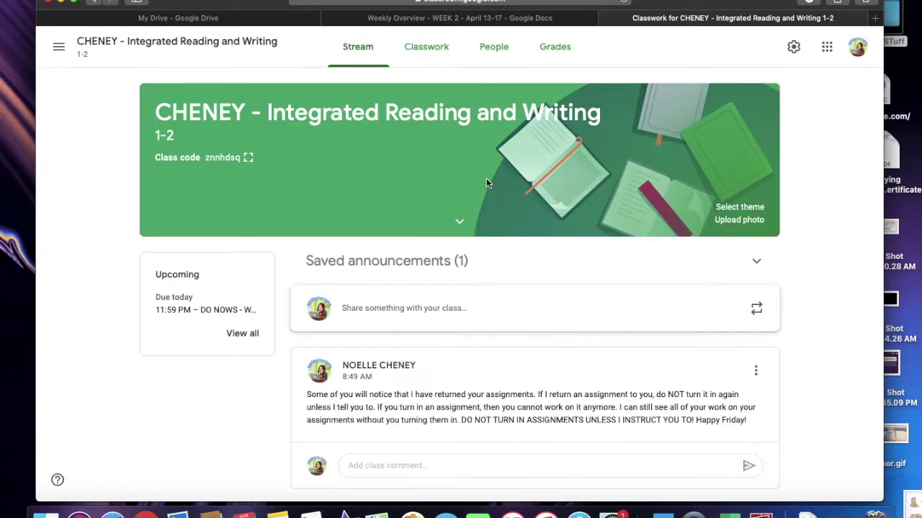
{"action": "scroll", "coordinate": [355, 345], "scroll_direction": "down", "scroll_amount": 5}
{"action": "scroll", "coordinate": [346, 388], "scroll_direction": "down", "scroll_amount": 3}
{"action": "scroll", "coordinate": [343, 396], "scroll_direction": "down", "scroll_amount": 4}
{"action": "scroll", "coordinate": [344, 396], "scroll_direction": "up", "scroll_amount": 7}
{"action": "scroll", "coordinate": [344, 396], "scroll_direction": "up", "scroll_amount": 1}
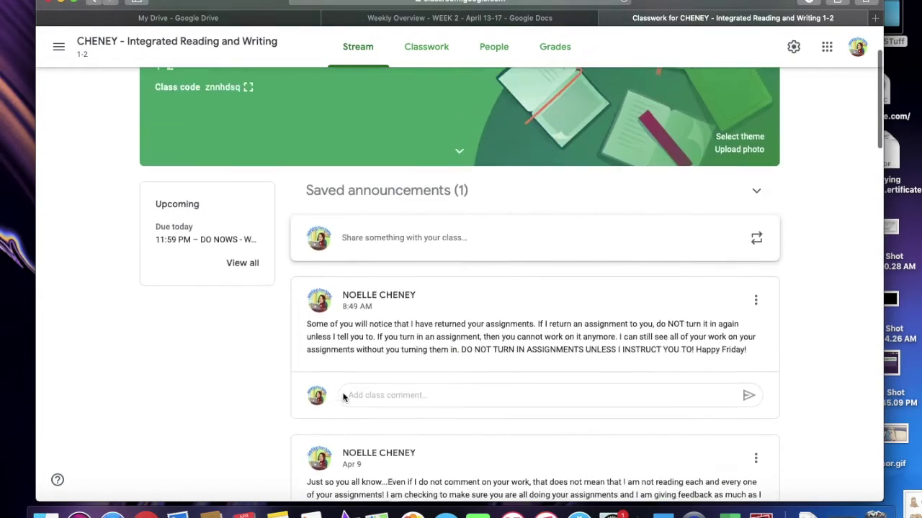
{"action": "scroll", "coordinate": [343, 396], "scroll_direction": "up", "scroll_amount": 1}
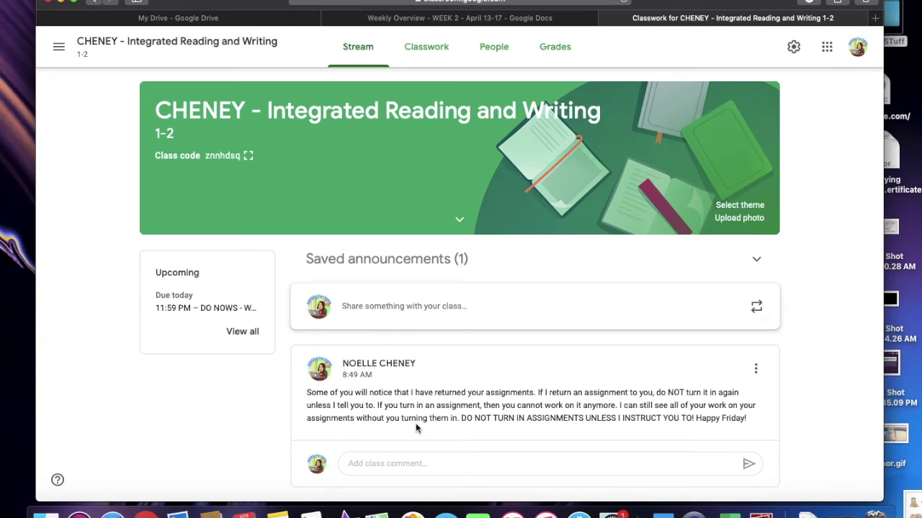
{"action": "scroll", "coordinate": [415, 425], "scroll_direction": "down", "scroll_amount": 5}
{"action": "scroll", "coordinate": [416, 425], "scroll_direction": "up", "scroll_amount": 4}
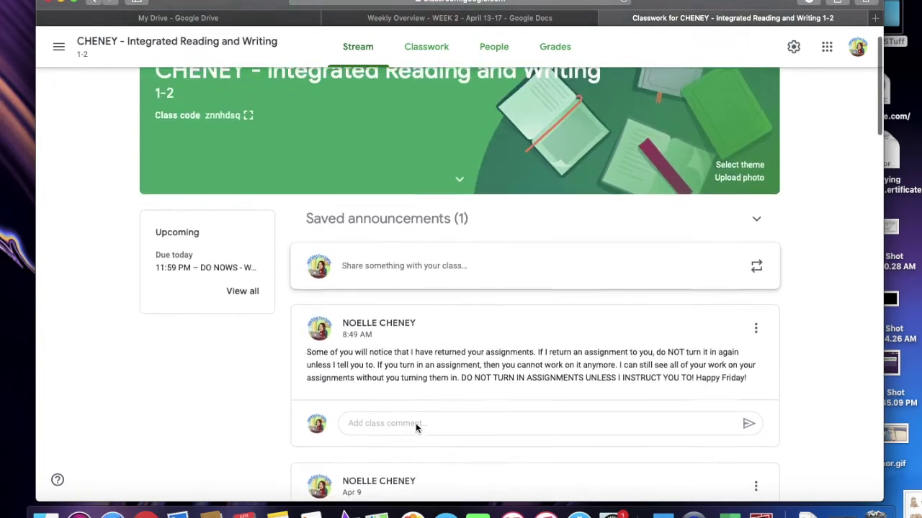
{"action": "scroll", "coordinate": [415, 423], "scroll_direction": "up", "scroll_amount": 1}
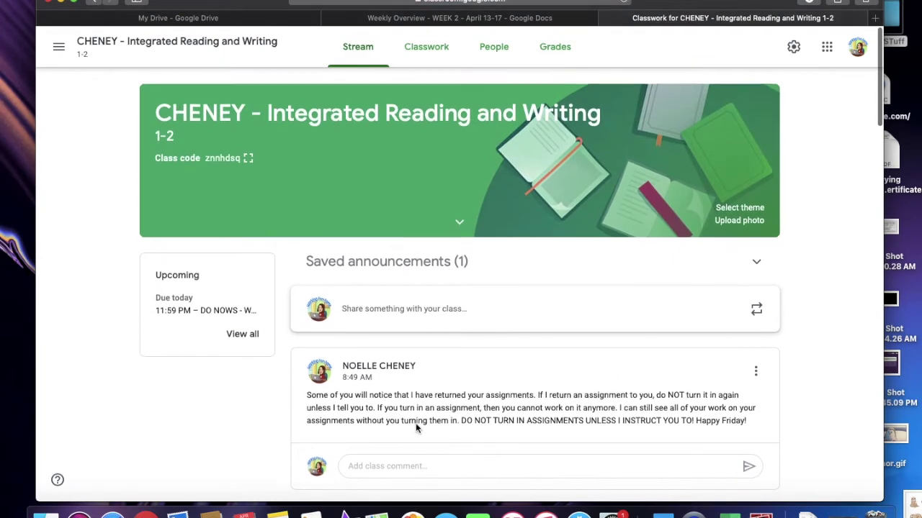
Step: Filter Classwork to the WEEK 2 - COVID-19 topic and browse its overview, Monday and Do Nows posts
{"action": "left_click", "coordinate": [422, 47]}
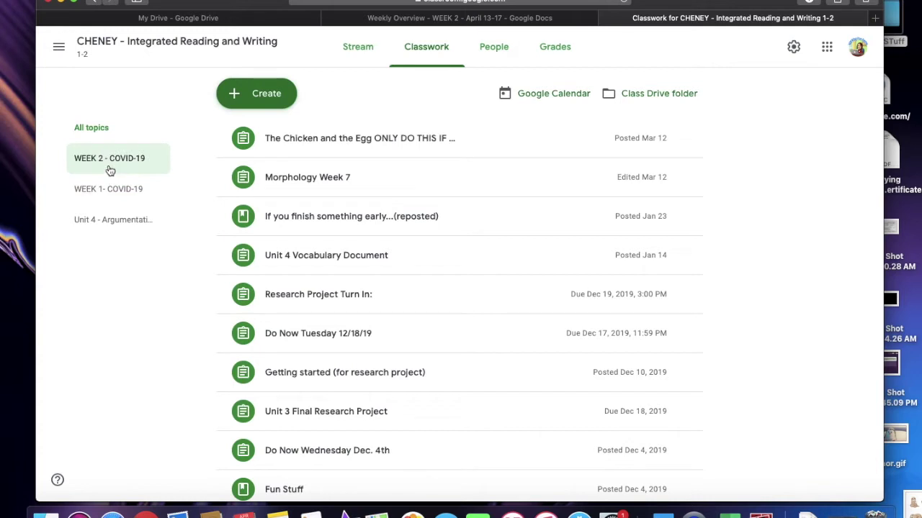
{"action": "left_click", "coordinate": [111, 160]}
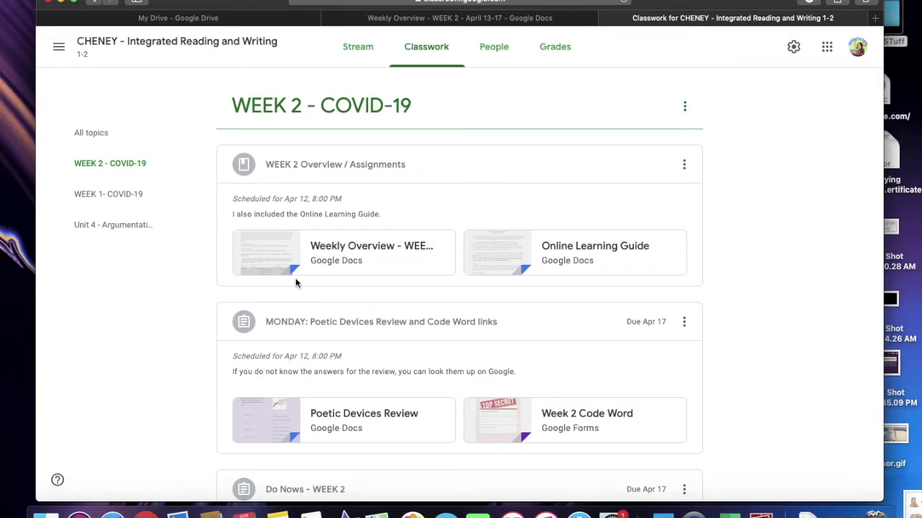
{"action": "scroll", "coordinate": [295, 283], "scroll_direction": "down", "scroll_amount": 1}
{"action": "scroll", "coordinate": [295, 281], "scroll_direction": "down", "scroll_amount": 2}
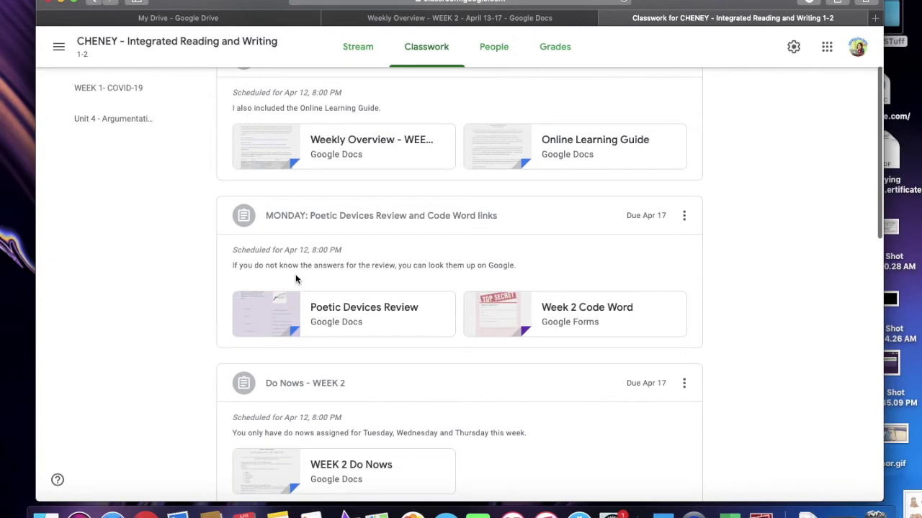
{"action": "scroll", "coordinate": [295, 279], "scroll_direction": "up", "scroll_amount": 1}
{"action": "scroll", "coordinate": [296, 279], "scroll_direction": "up", "scroll_amount": 2}
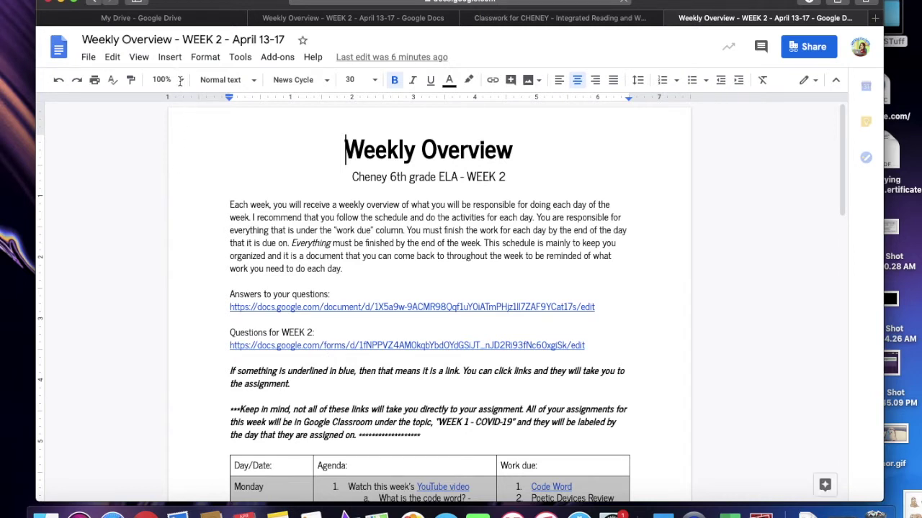
Step: Zoom the Weekly Overview - WEEK 2 document to 125%
{"action": "left_click", "coordinate": [180, 80]}
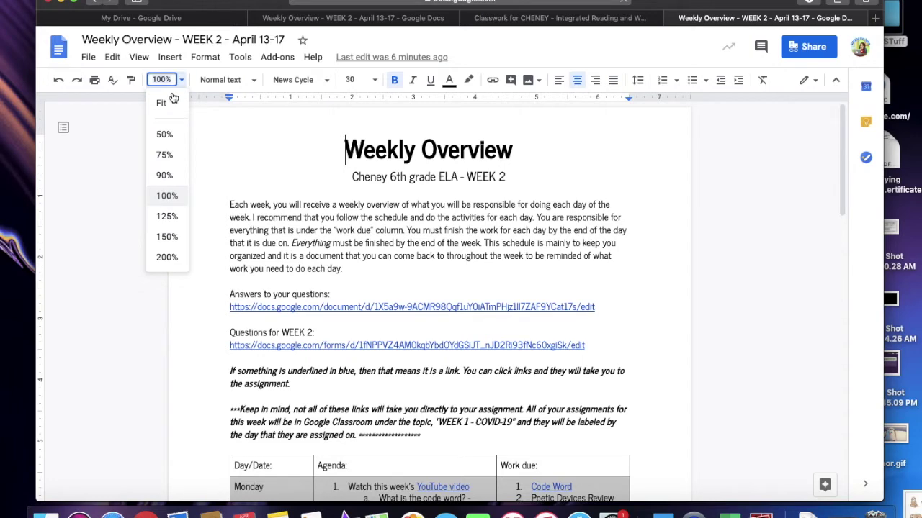
{"action": "left_click", "coordinate": [173, 216]}
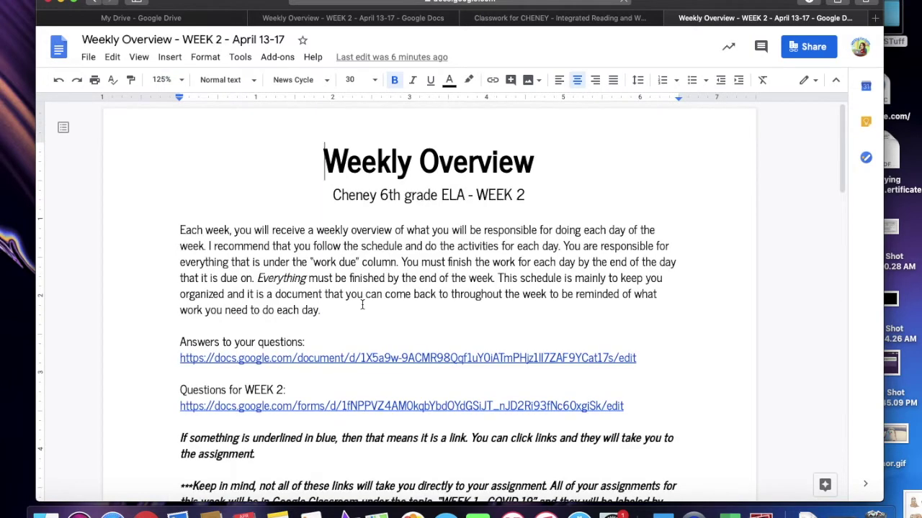
{"action": "scroll", "coordinate": [362, 304], "scroll_direction": "down", "scroll_amount": 3}
{"action": "scroll", "coordinate": [362, 305], "scroll_direction": "down", "scroll_amount": 1}
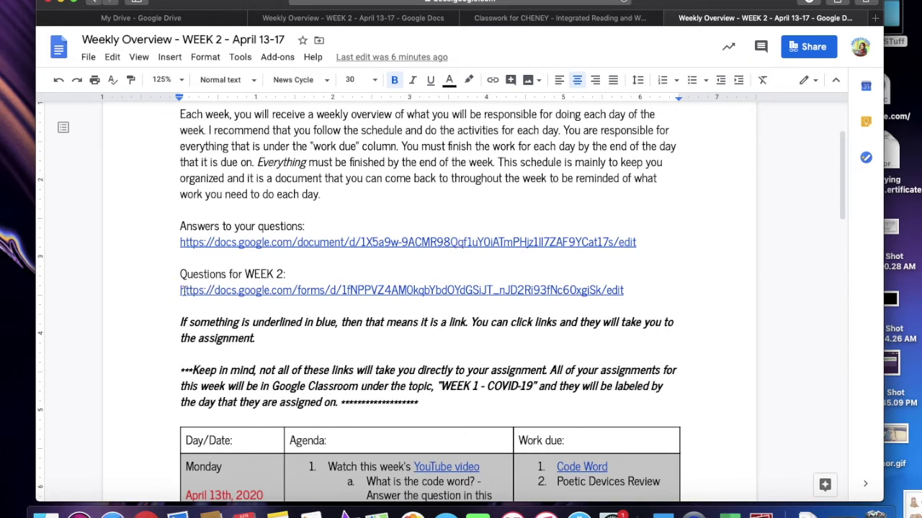
Step: Preview the Questions for WEEK 2 link, then scroll down to the schedule table
{"action": "left_click", "coordinate": [296, 289]}
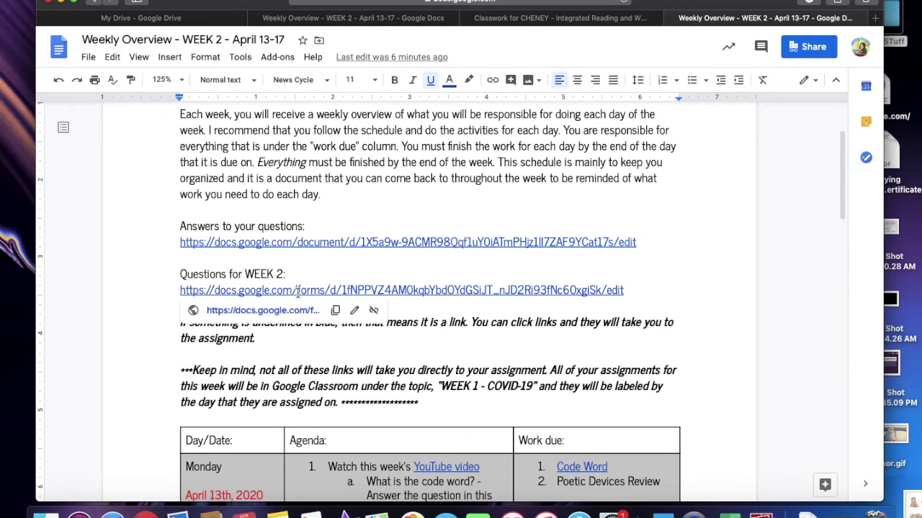
{"action": "left_click", "coordinate": [627, 285]}
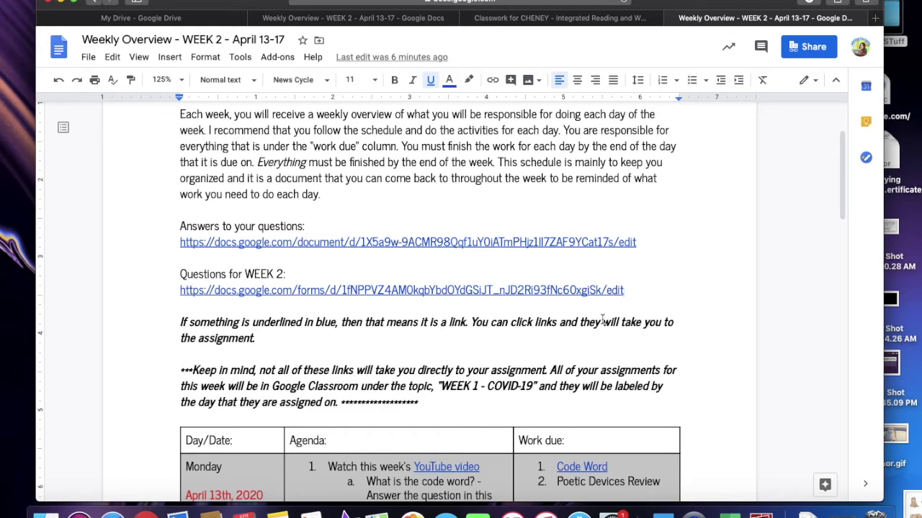
{"action": "scroll", "coordinate": [602, 320], "scroll_direction": "down", "scroll_amount": 3}
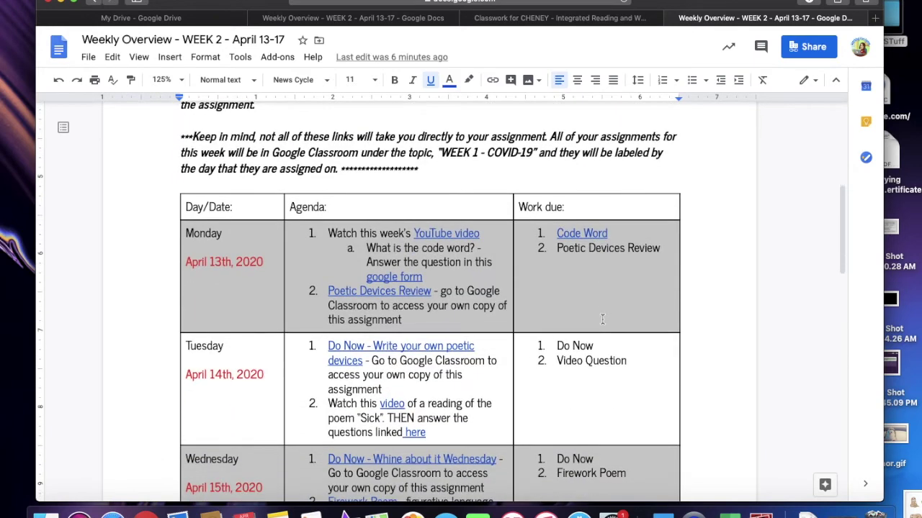
{"action": "scroll", "coordinate": [602, 320], "scroll_direction": "down", "scroll_amount": 2}
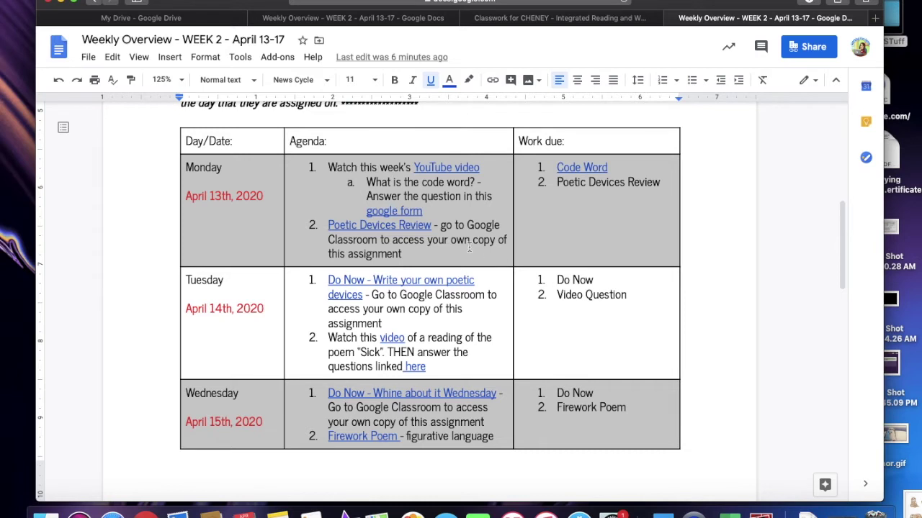
{"action": "left_click", "coordinate": [452, 167]}
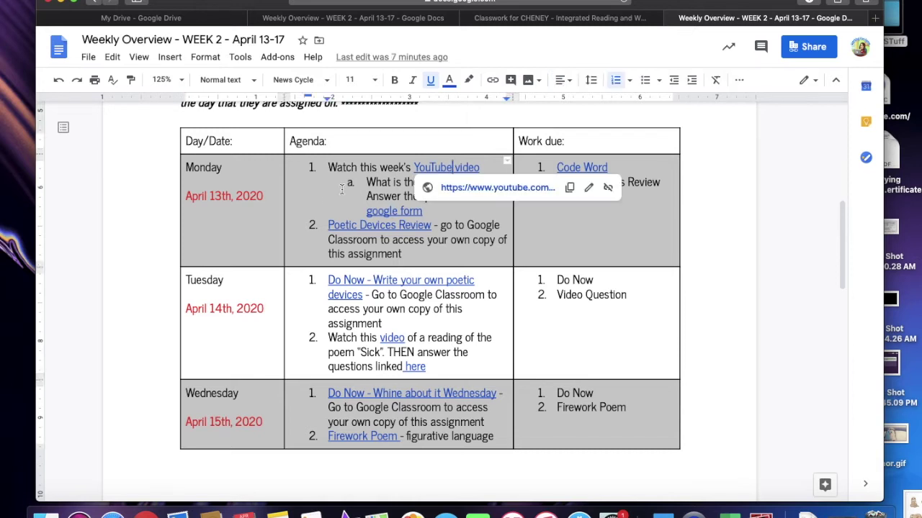
{"action": "left_click", "coordinate": [315, 198]}
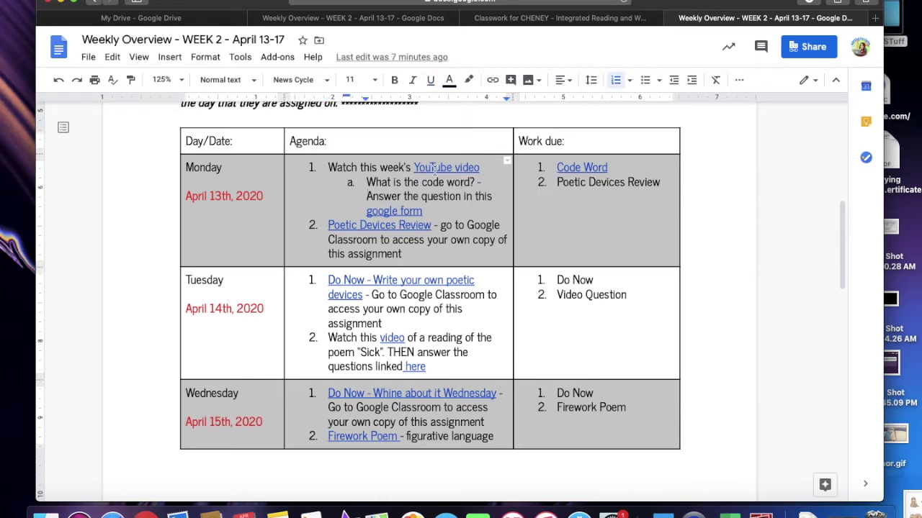
{"action": "left_click", "coordinate": [446, 211]}
{"action": "left_click", "coordinate": [392, 210]}
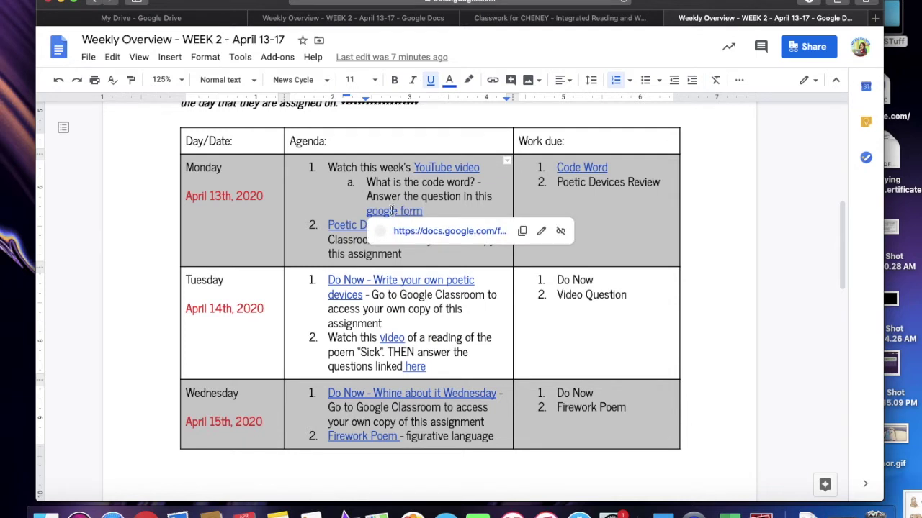
{"action": "left_click", "coordinate": [347, 210]}
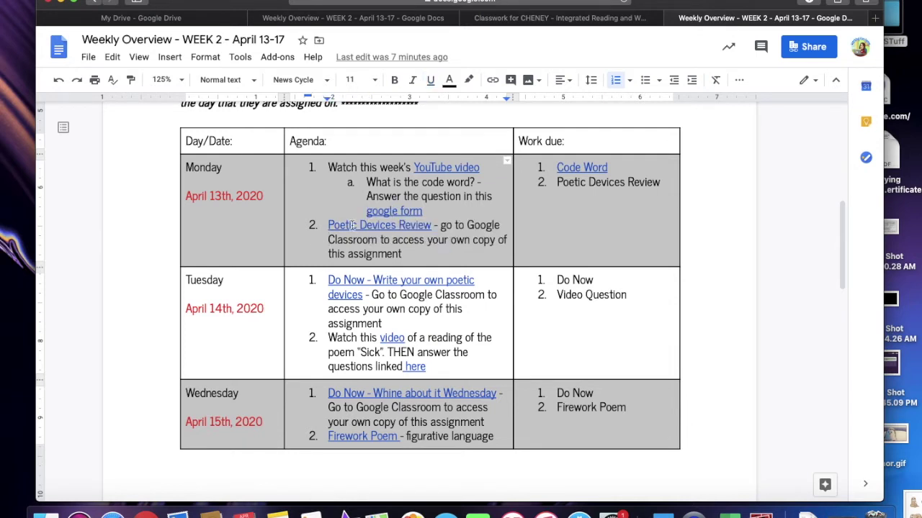
{"action": "left_click", "coordinate": [353, 225]}
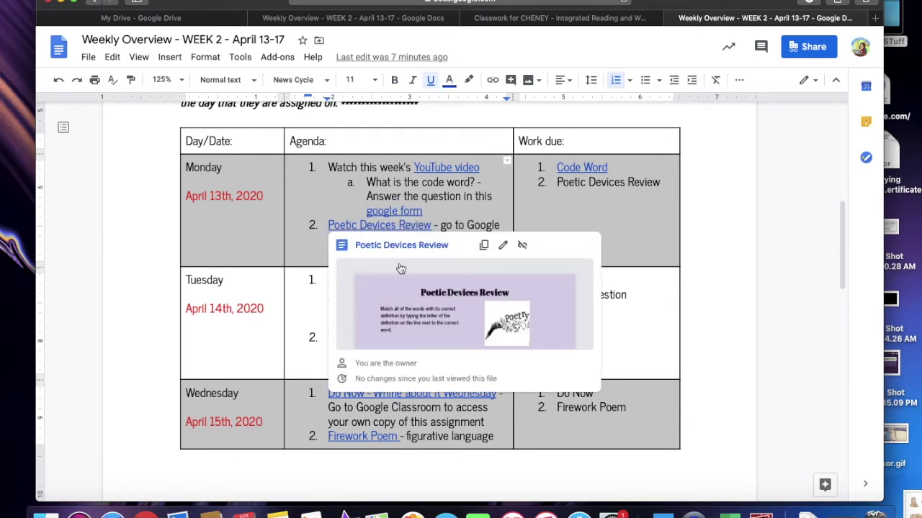
{"action": "left_click", "coordinate": [305, 253]}
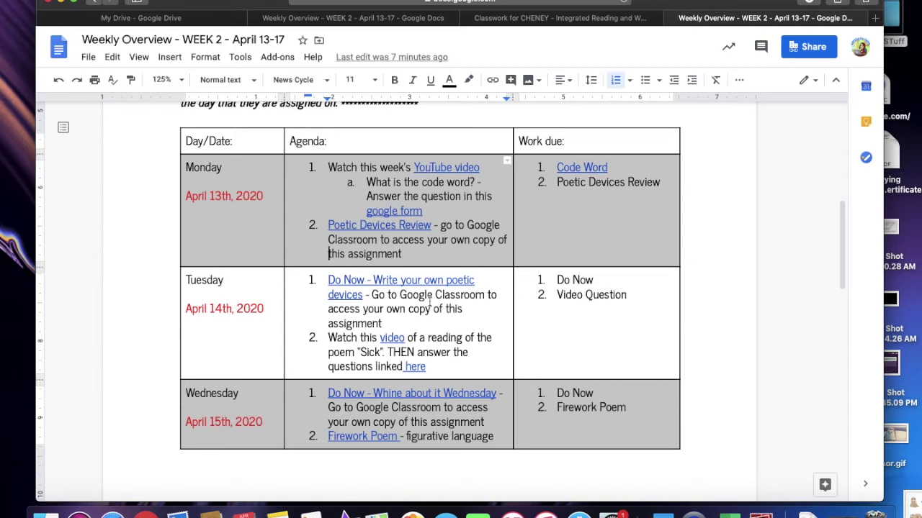
{"action": "left_click", "coordinate": [543, 18]}
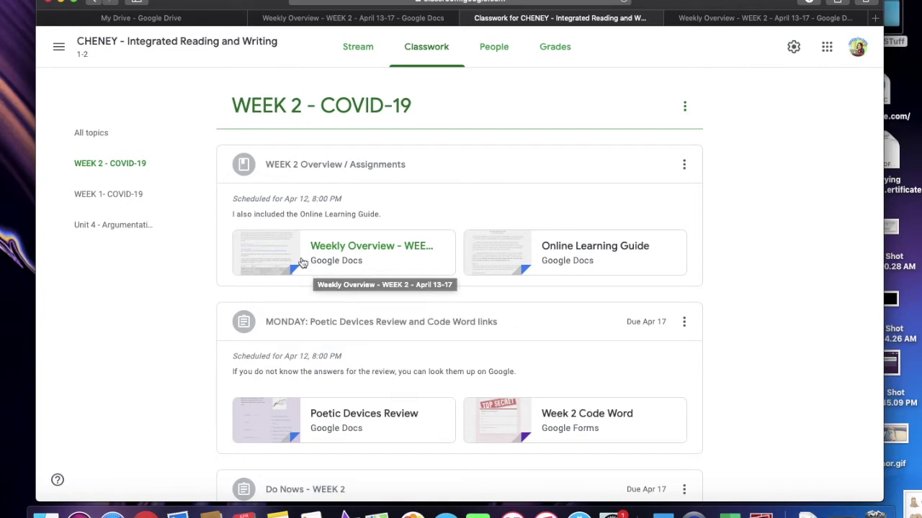
{"action": "left_click", "coordinate": [303, 264]}
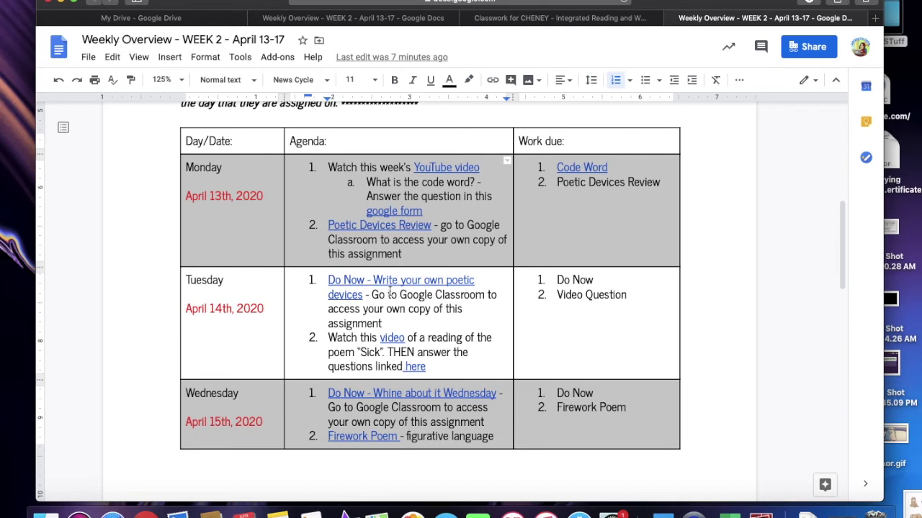
Step: Open the WEEK 2 Do Nows document from the Tuesday Do Now link, then close it
{"action": "left_click", "coordinate": [337, 281]}
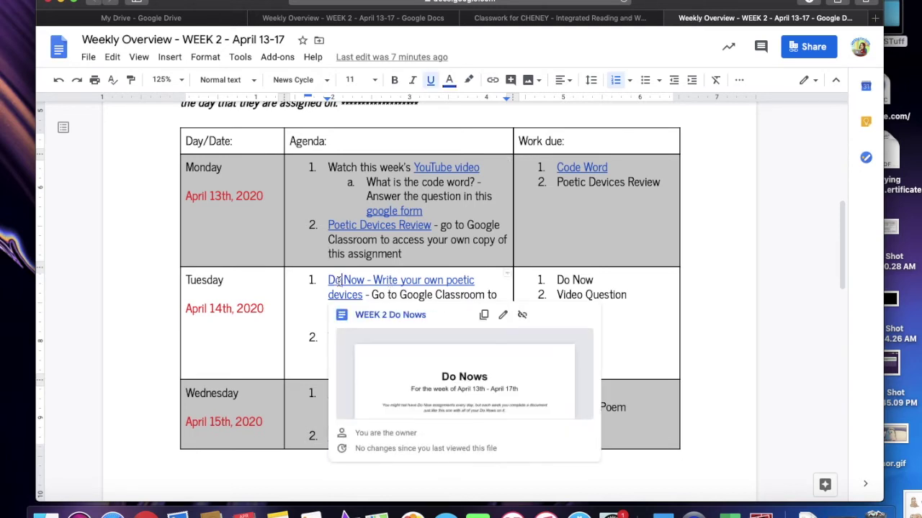
{"action": "left_click", "coordinate": [392, 317]}
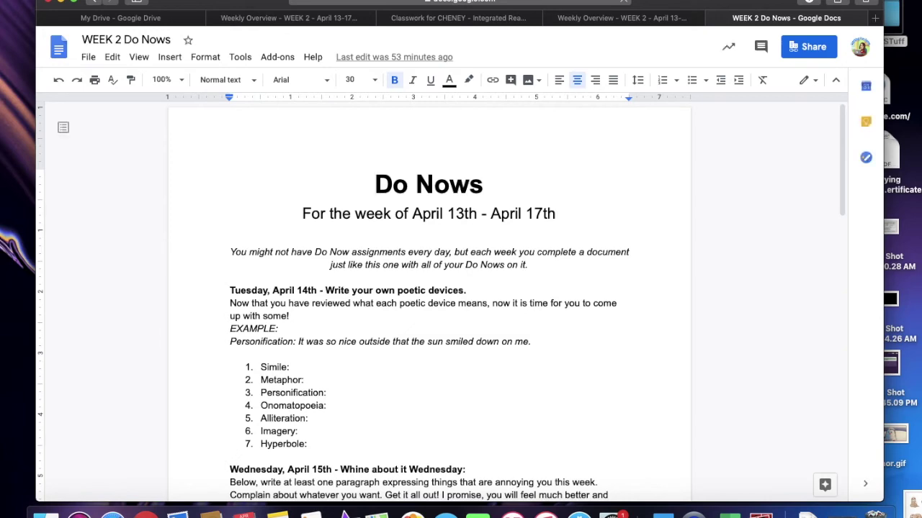
{"action": "left_click", "coordinate": [711, 18]}
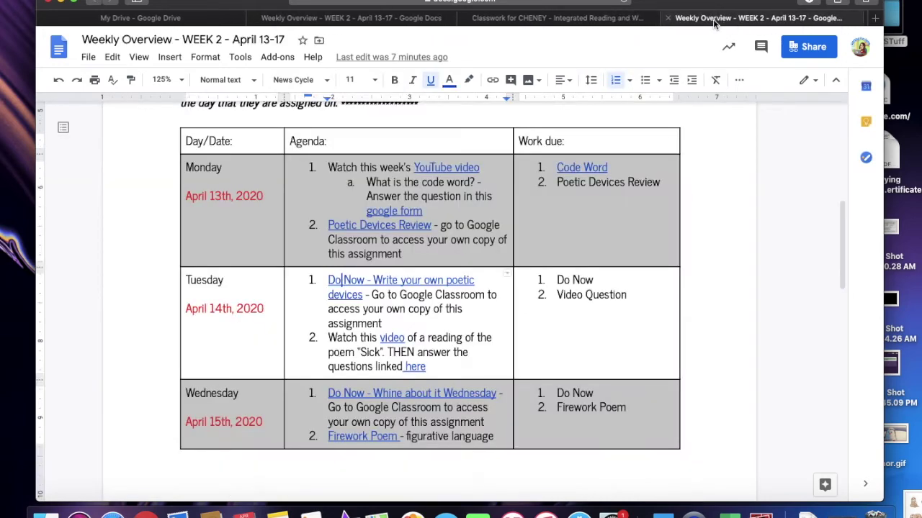
Step: Scroll the Week 2 Classwork posts and close the Do Nows document tab
{"action": "left_click", "coordinate": [612, 18]}
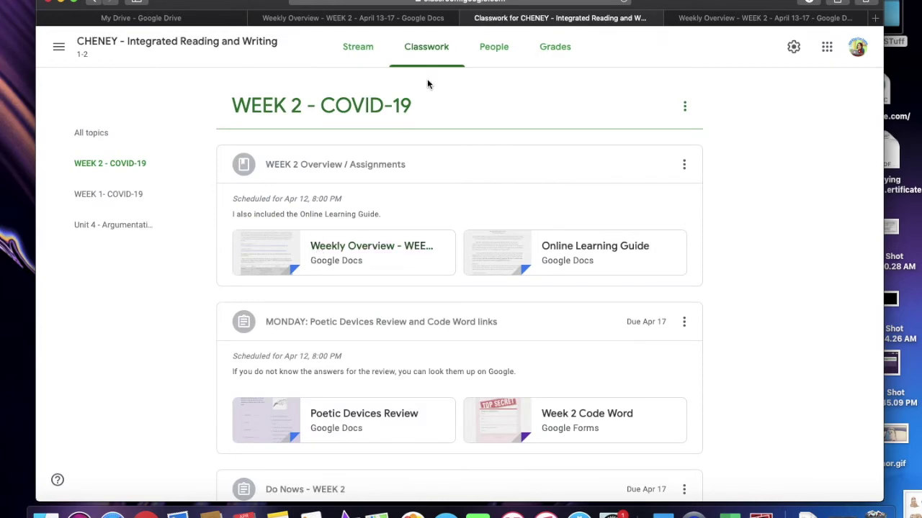
{"action": "scroll", "coordinate": [342, 313], "scroll_direction": "down", "scroll_amount": 1}
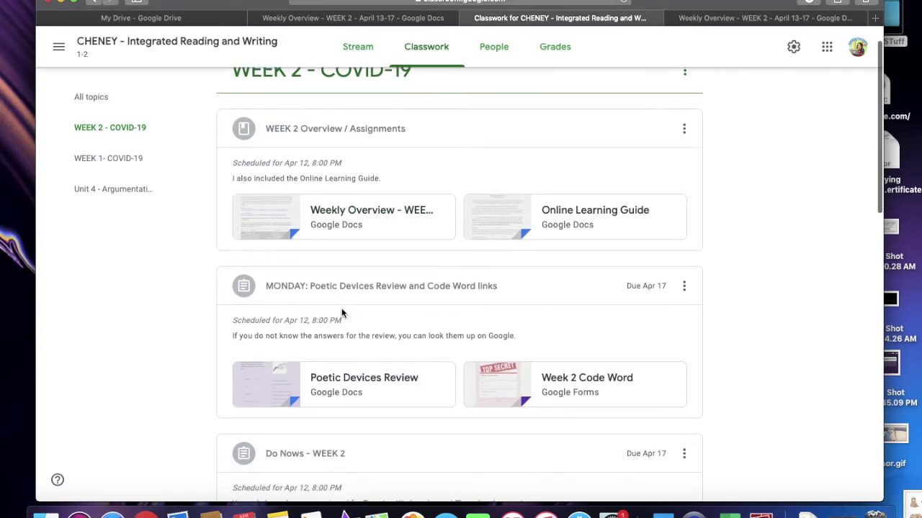
{"action": "scroll", "coordinate": [342, 313], "scroll_direction": "down", "scroll_amount": 5}
{"action": "scroll", "coordinate": [342, 310], "scroll_direction": "down", "scroll_amount": 1}
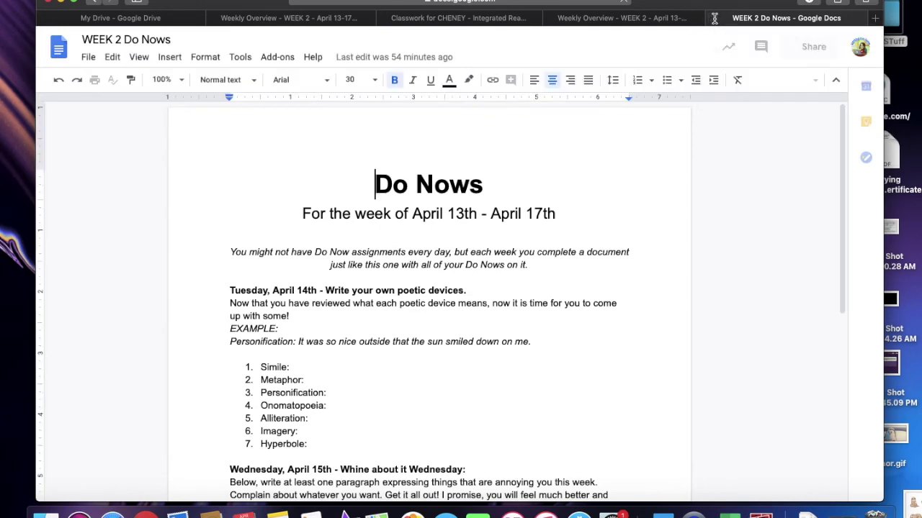
{"action": "left_click", "coordinate": [713, 18]}
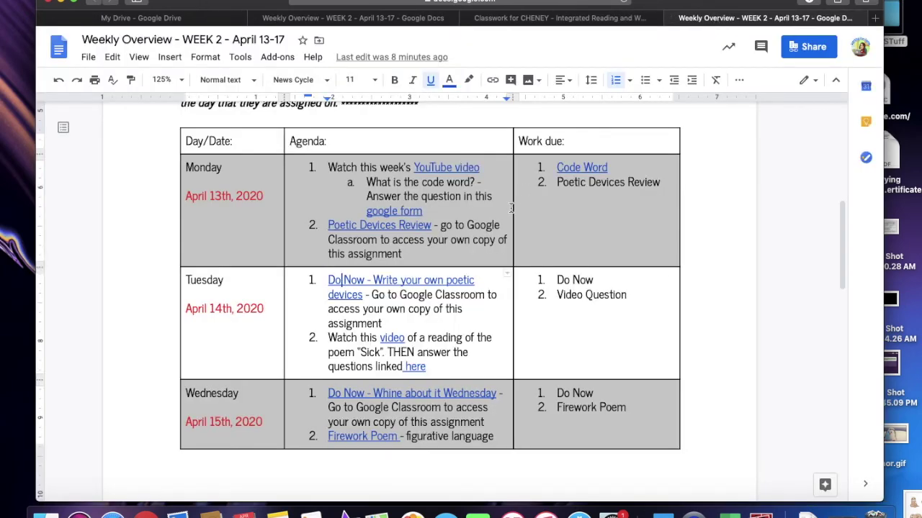
Step: Review the Weekly Overview schedule from Monday to Friday, then return to Classwork
{"action": "scroll", "coordinate": [511, 208], "scroll_direction": "down", "scroll_amount": 5}
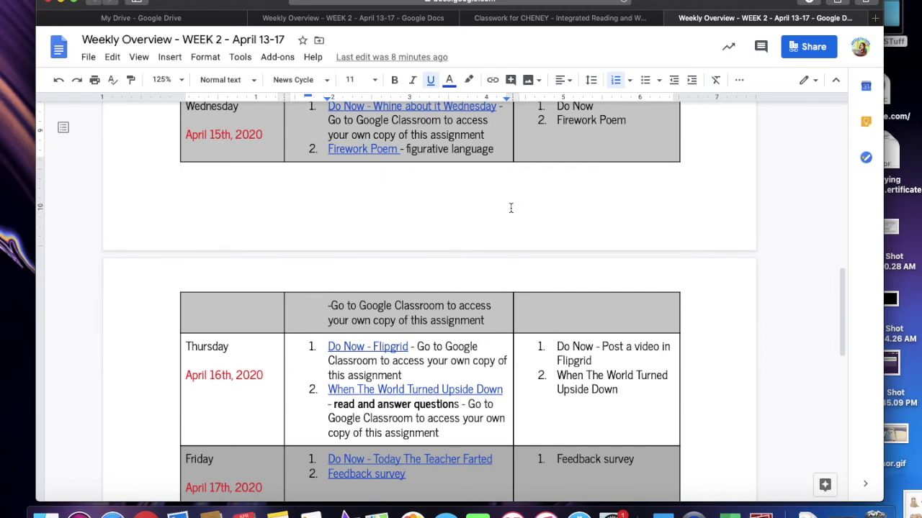
{"action": "scroll", "coordinate": [510, 208], "scroll_direction": "down", "scroll_amount": 2}
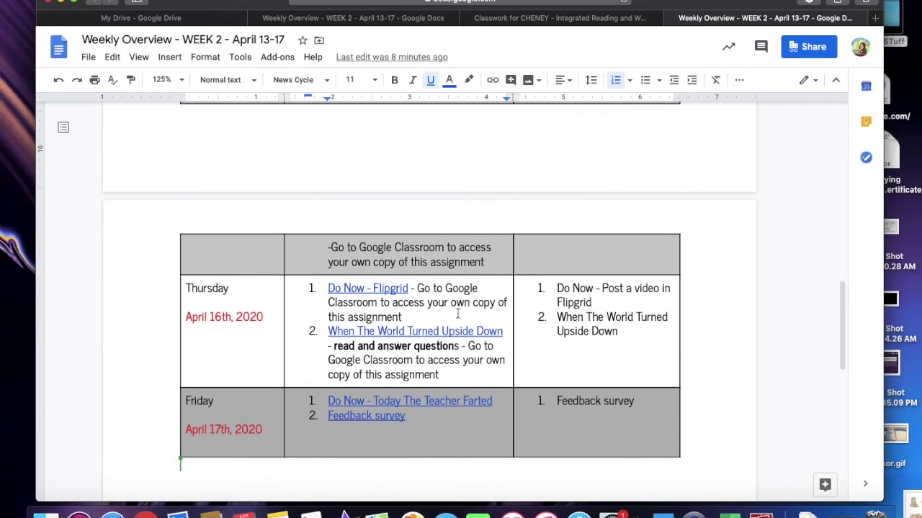
{"action": "scroll", "coordinate": [458, 313], "scroll_direction": "up", "scroll_amount": 7}
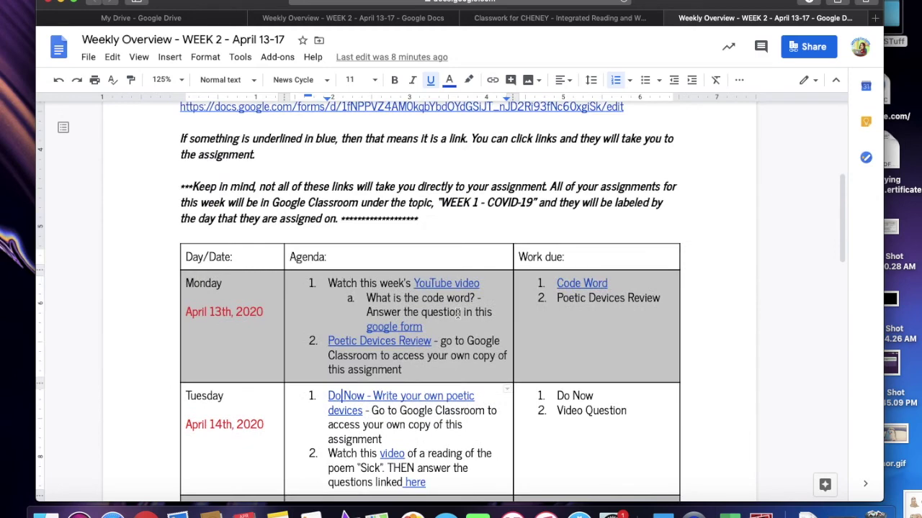
{"action": "scroll", "coordinate": [437, 373], "scroll_direction": "down", "scroll_amount": 5}
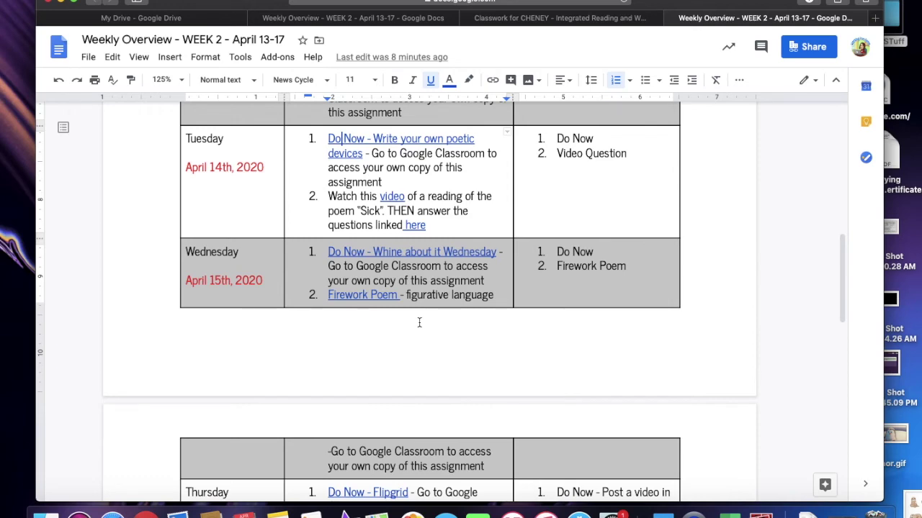
{"action": "scroll", "coordinate": [419, 323], "scroll_direction": "up", "scroll_amount": 3}
{"action": "scroll", "coordinate": [580, 280], "scroll_direction": "down", "scroll_amount": 8}
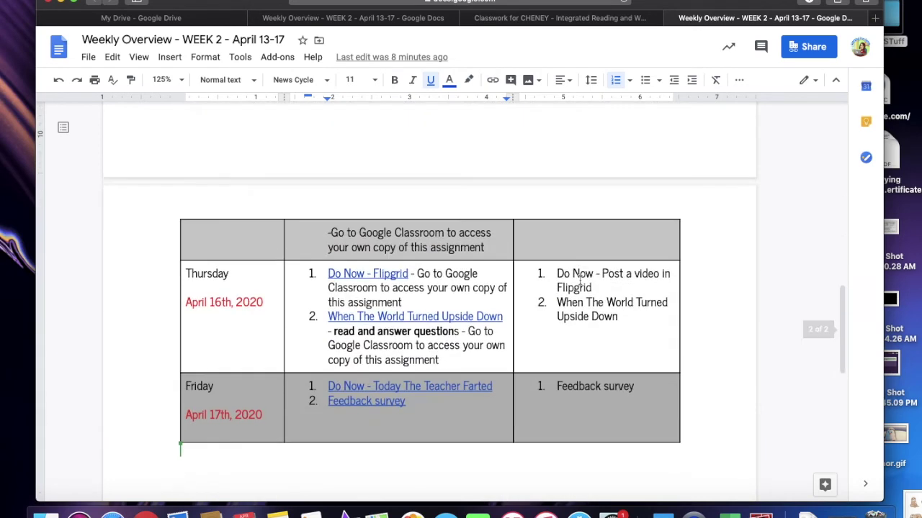
{"action": "scroll", "coordinate": [580, 279], "scroll_direction": "up", "scroll_amount": 8}
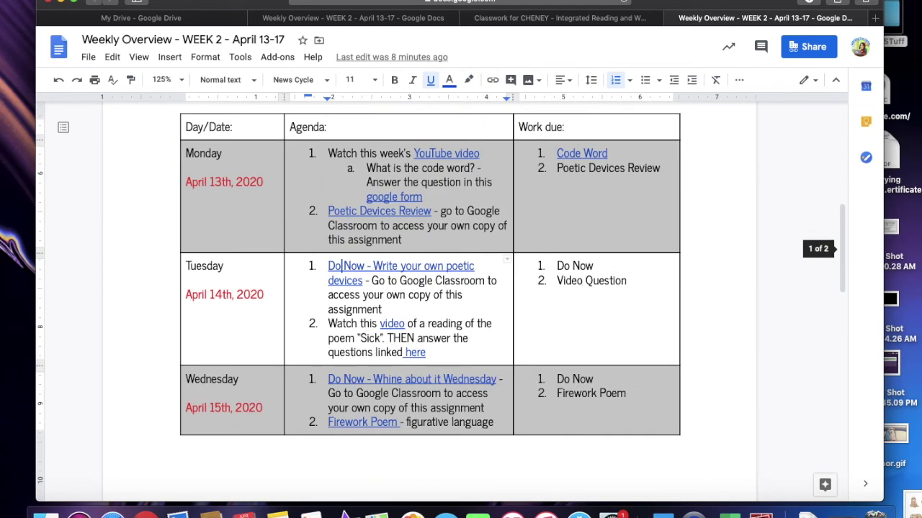
{"action": "left_click", "coordinate": [611, 17]}
Step: Scroll through the Week 2 Classwork posts down to the Tuesday assignment
{"action": "scroll", "coordinate": [165, 260], "scroll_direction": "up", "scroll_amount": 4}
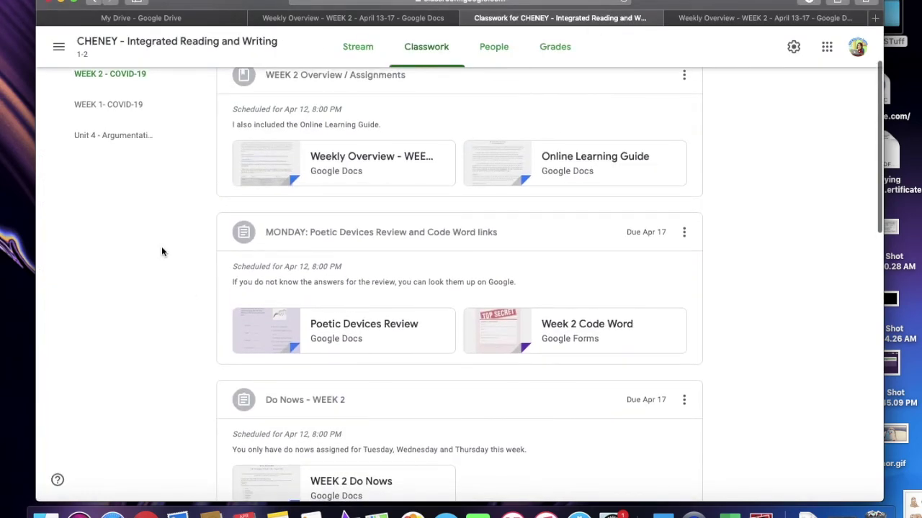
{"action": "scroll", "coordinate": [161, 251], "scroll_direction": "up", "scroll_amount": 1}
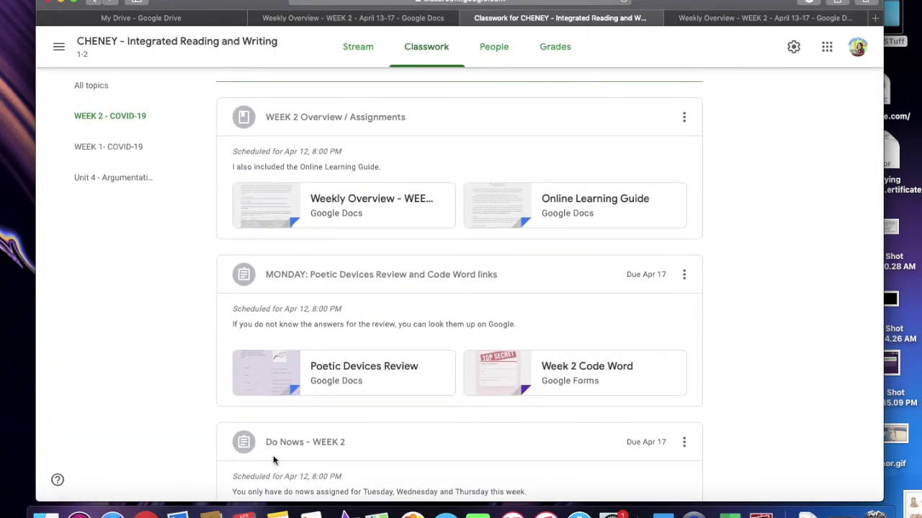
{"action": "scroll", "coordinate": [424, 420], "scroll_direction": "down", "scroll_amount": 1}
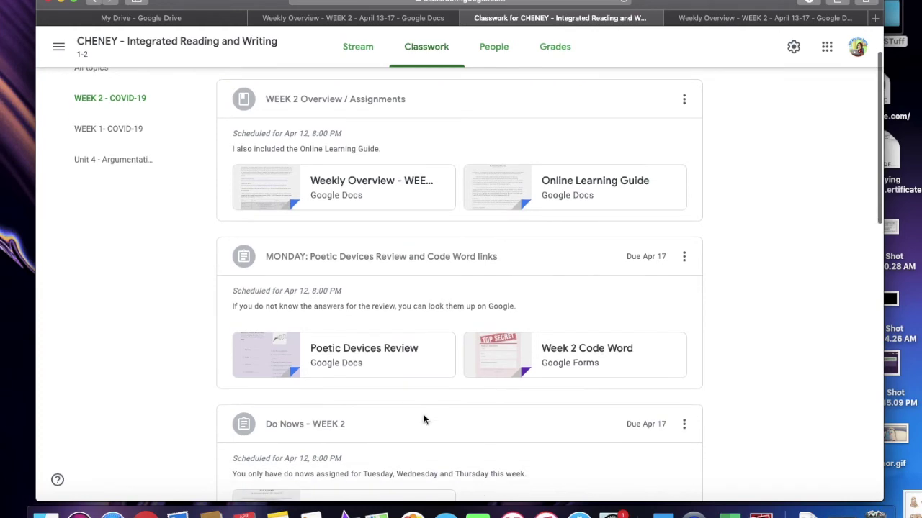
{"action": "scroll", "coordinate": [423, 420], "scroll_direction": "down", "scroll_amount": 3}
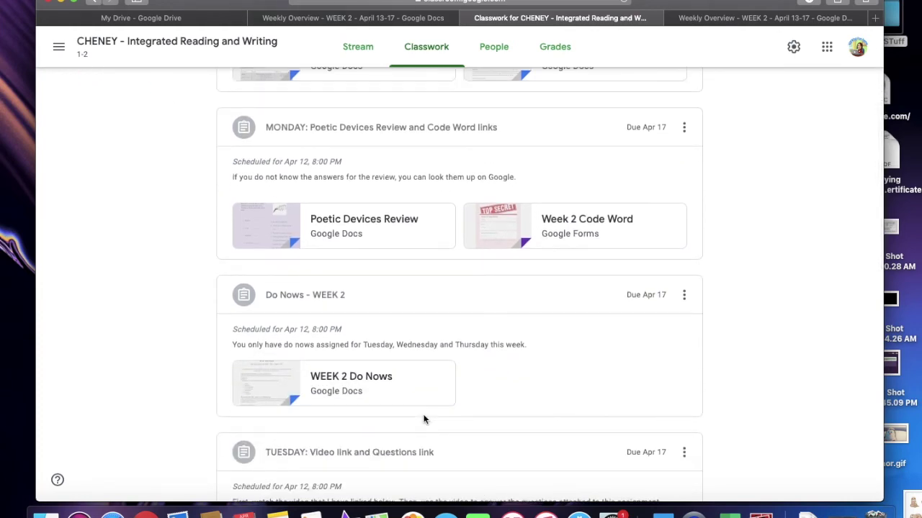
{"action": "scroll", "coordinate": [423, 420], "scroll_direction": "down", "scroll_amount": 3}
{"action": "scroll", "coordinate": [424, 420], "scroll_direction": "down", "scroll_amount": 2}
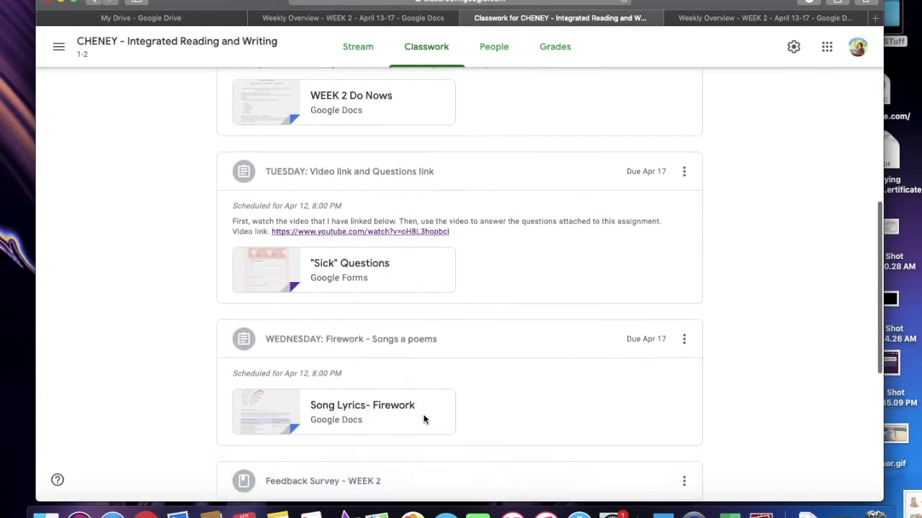
{"action": "scroll", "coordinate": [423, 420], "scroll_direction": "down", "scroll_amount": 2}
{"action": "scroll", "coordinate": [424, 420], "scroll_direction": "down", "scroll_amount": 3}
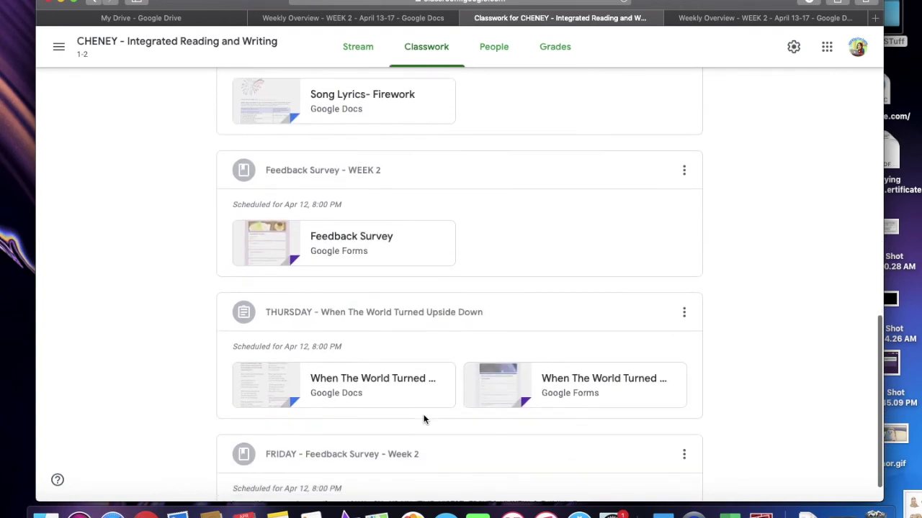
{"action": "scroll", "coordinate": [423, 419], "scroll_direction": "down", "scroll_amount": 1}
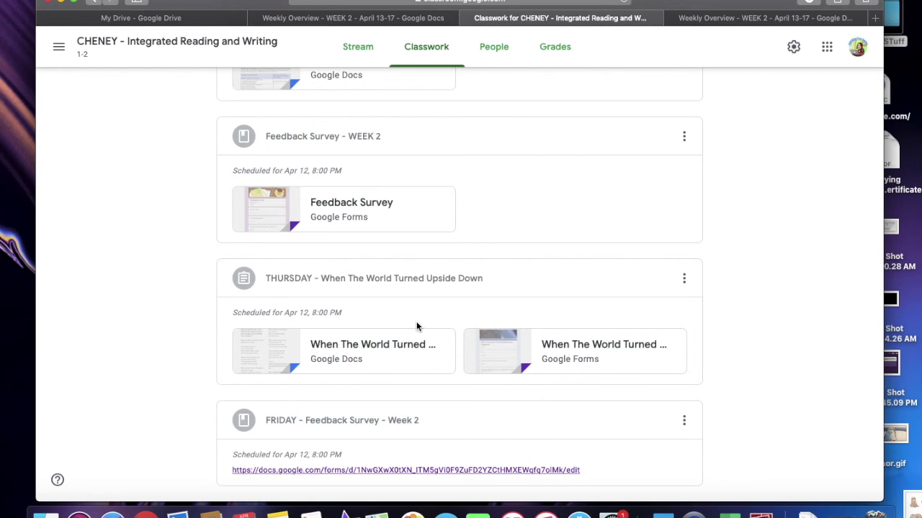
{"action": "scroll", "coordinate": [416, 324], "scroll_direction": "up", "scroll_amount": 3}
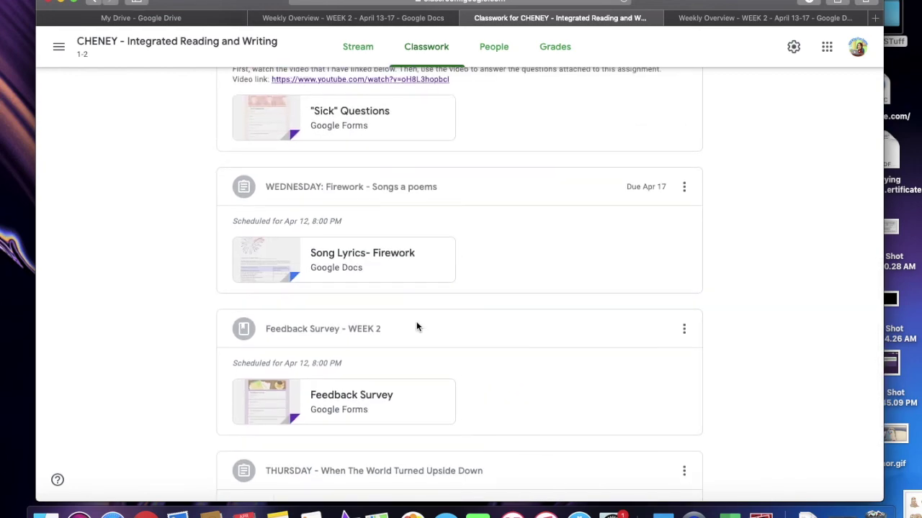
{"action": "scroll", "coordinate": [416, 326], "scroll_direction": "up", "scroll_amount": 4}
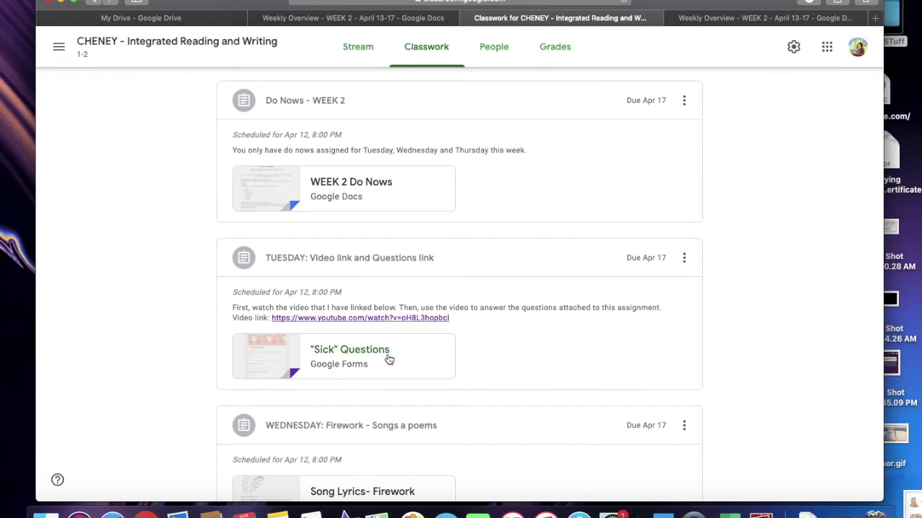
Step: Highlight the Tuesday post's instructions and video link, then show the WEEK 1 - COVID-19 topic
{"action": "left_click_drag", "start_coordinate": [226, 303], "coordinate": [523, 325]}
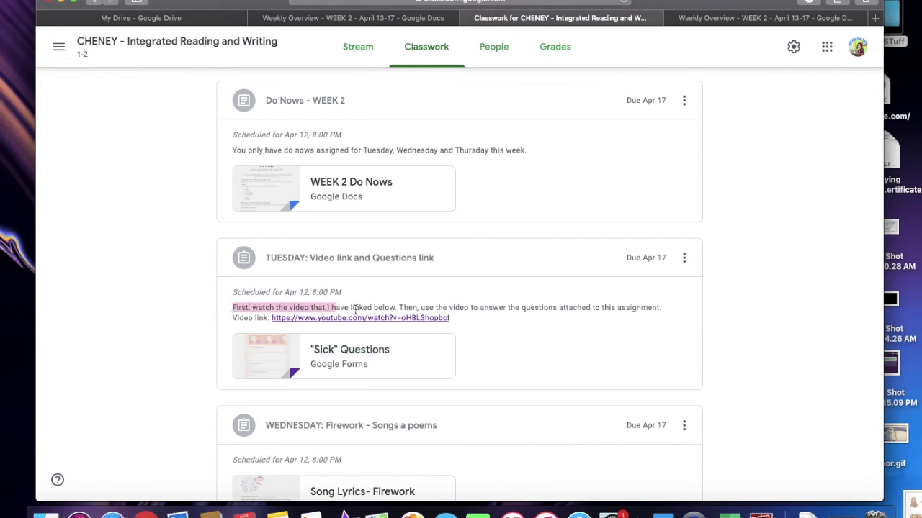
{"action": "left_click", "coordinate": [574, 344]}
{"action": "scroll", "coordinate": [390, 276], "scroll_direction": "up", "scroll_amount": 3}
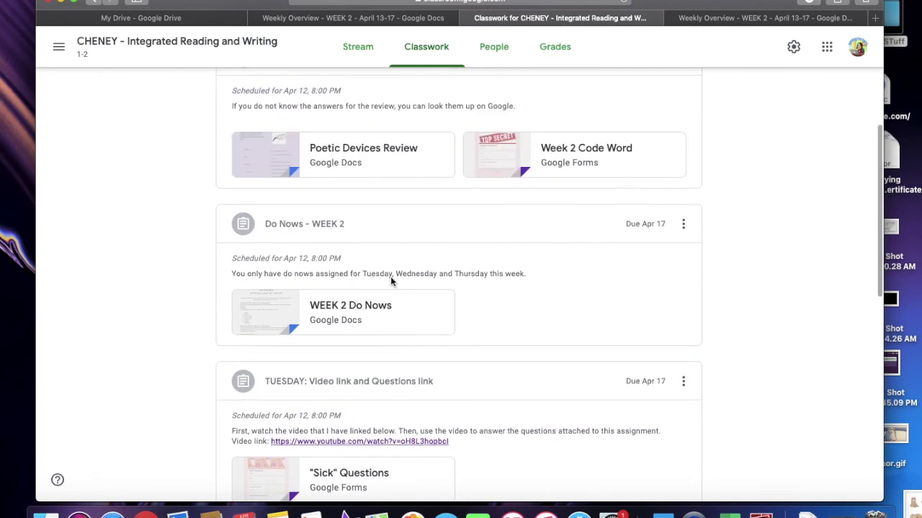
{"action": "scroll", "coordinate": [390, 277], "scroll_direction": "up", "scroll_amount": 2}
{"action": "scroll", "coordinate": [391, 276], "scroll_direction": "up", "scroll_amount": 5}
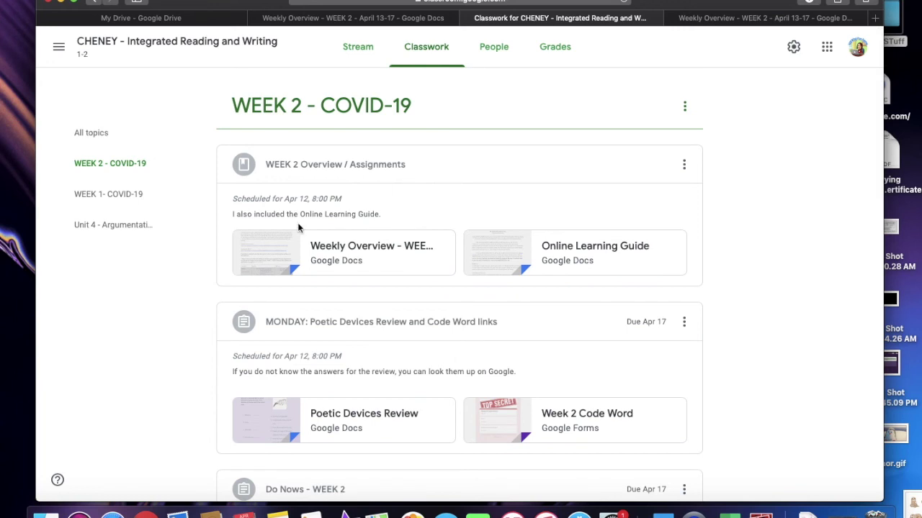
{"action": "left_click", "coordinate": [148, 200]}
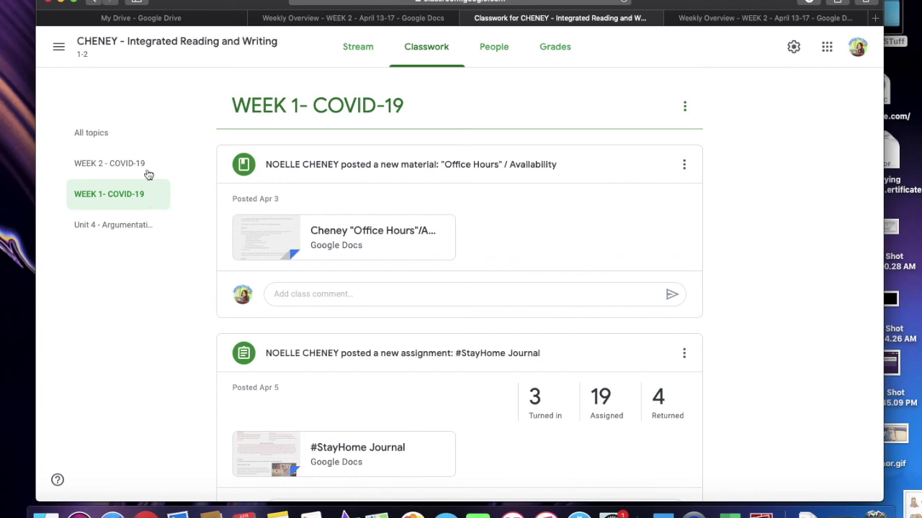
{"action": "left_click", "coordinate": [135, 166]}
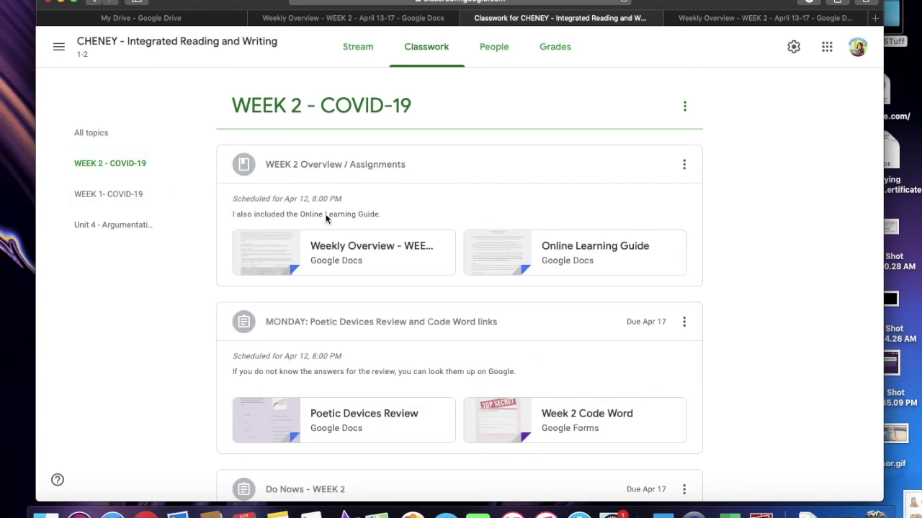
{"action": "scroll", "coordinate": [377, 263], "scroll_direction": "down", "scroll_amount": 10}
{"action": "scroll", "coordinate": [378, 264], "scroll_direction": "down", "scroll_amount": 5}
{"action": "scroll", "coordinate": [376, 263], "scroll_direction": "down", "scroll_amount": 2}
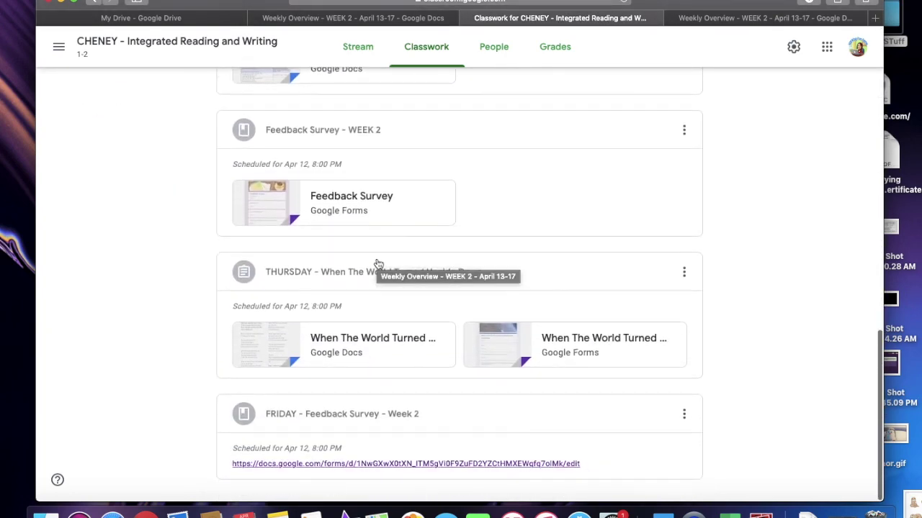
{"action": "scroll", "coordinate": [377, 263], "scroll_direction": "up", "scroll_amount": 5}
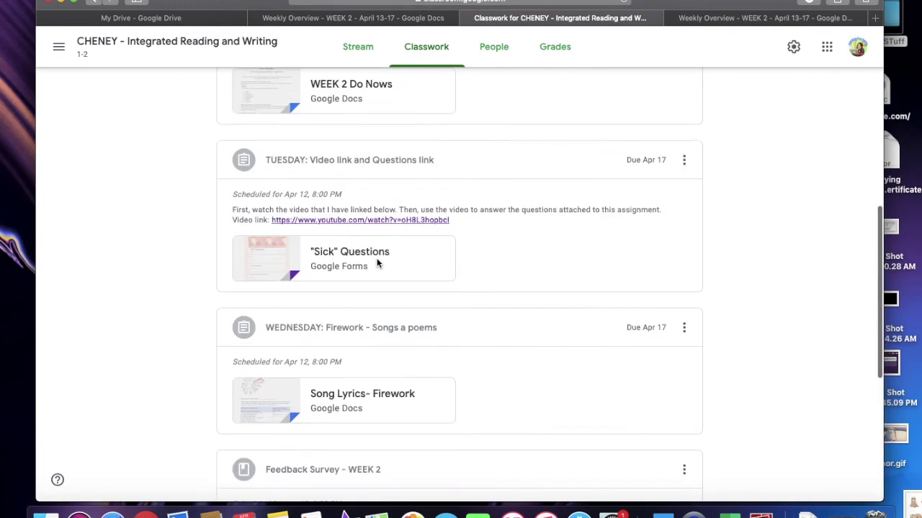